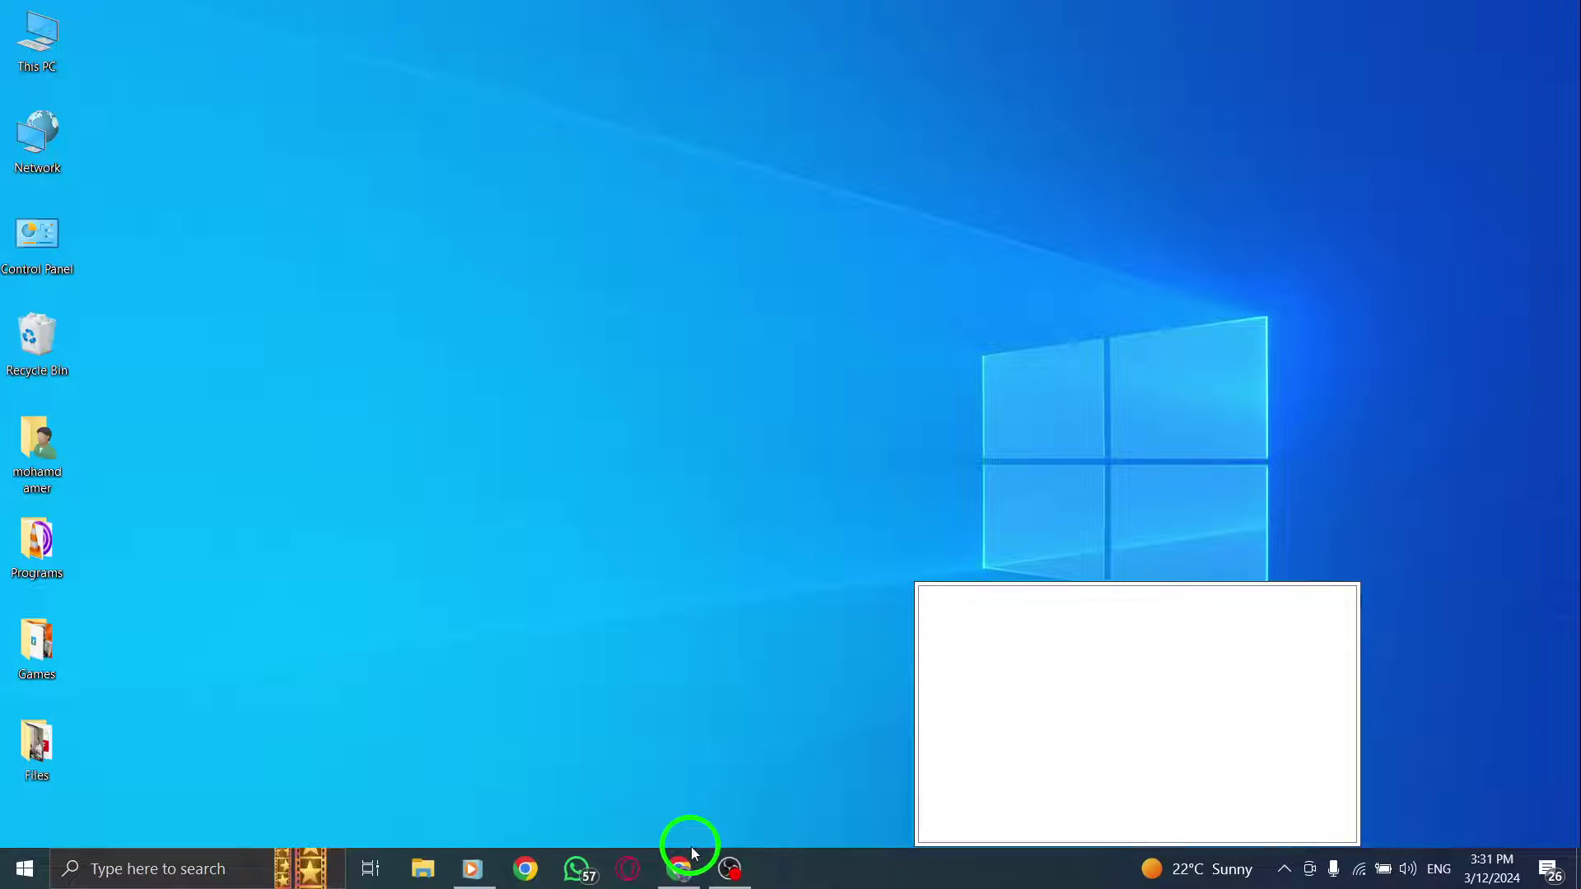
Step: Bring Chrome back and go to Settings and privacy > Accessibility, display and languages > Display
{"action": "left_click", "coordinate": [681, 865]}
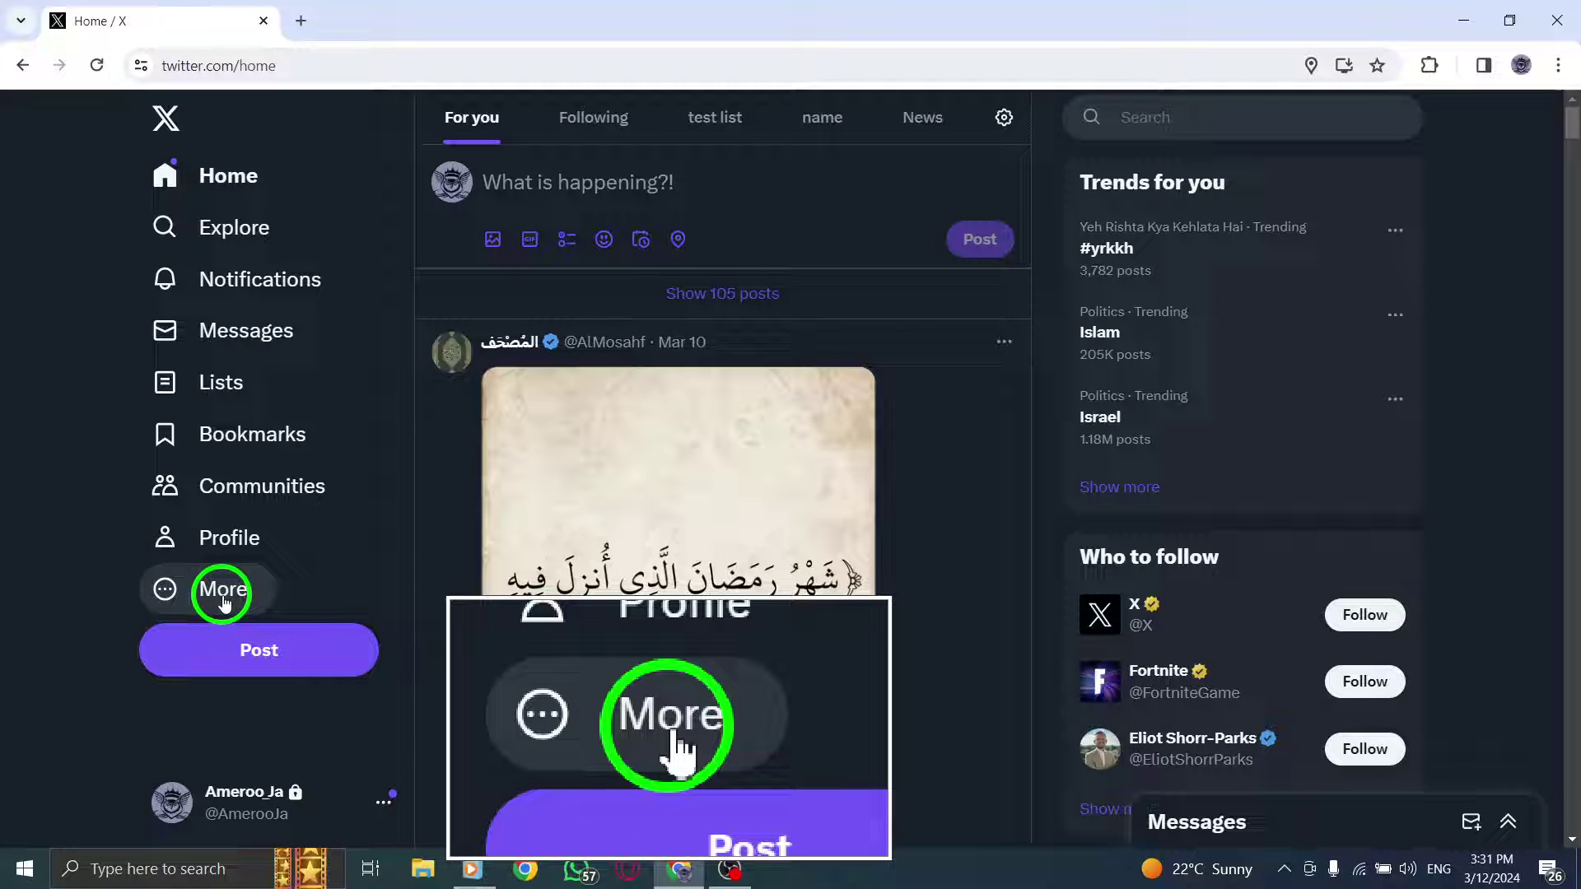
{"action": "left_click", "coordinate": [223, 598]}
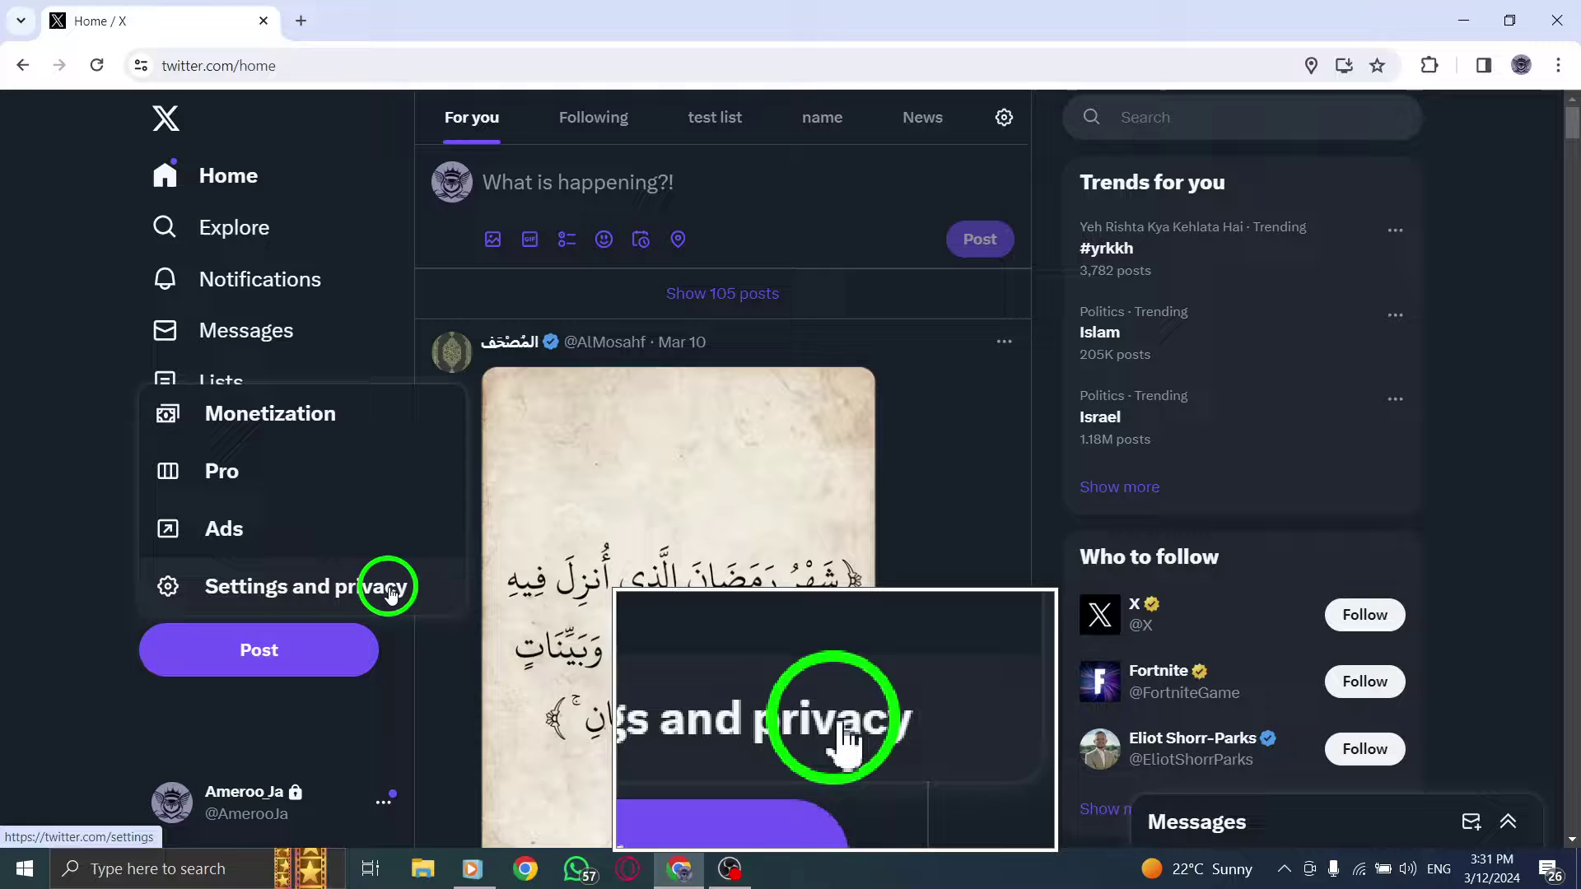
{"action": "left_click", "coordinate": [217, 587]}
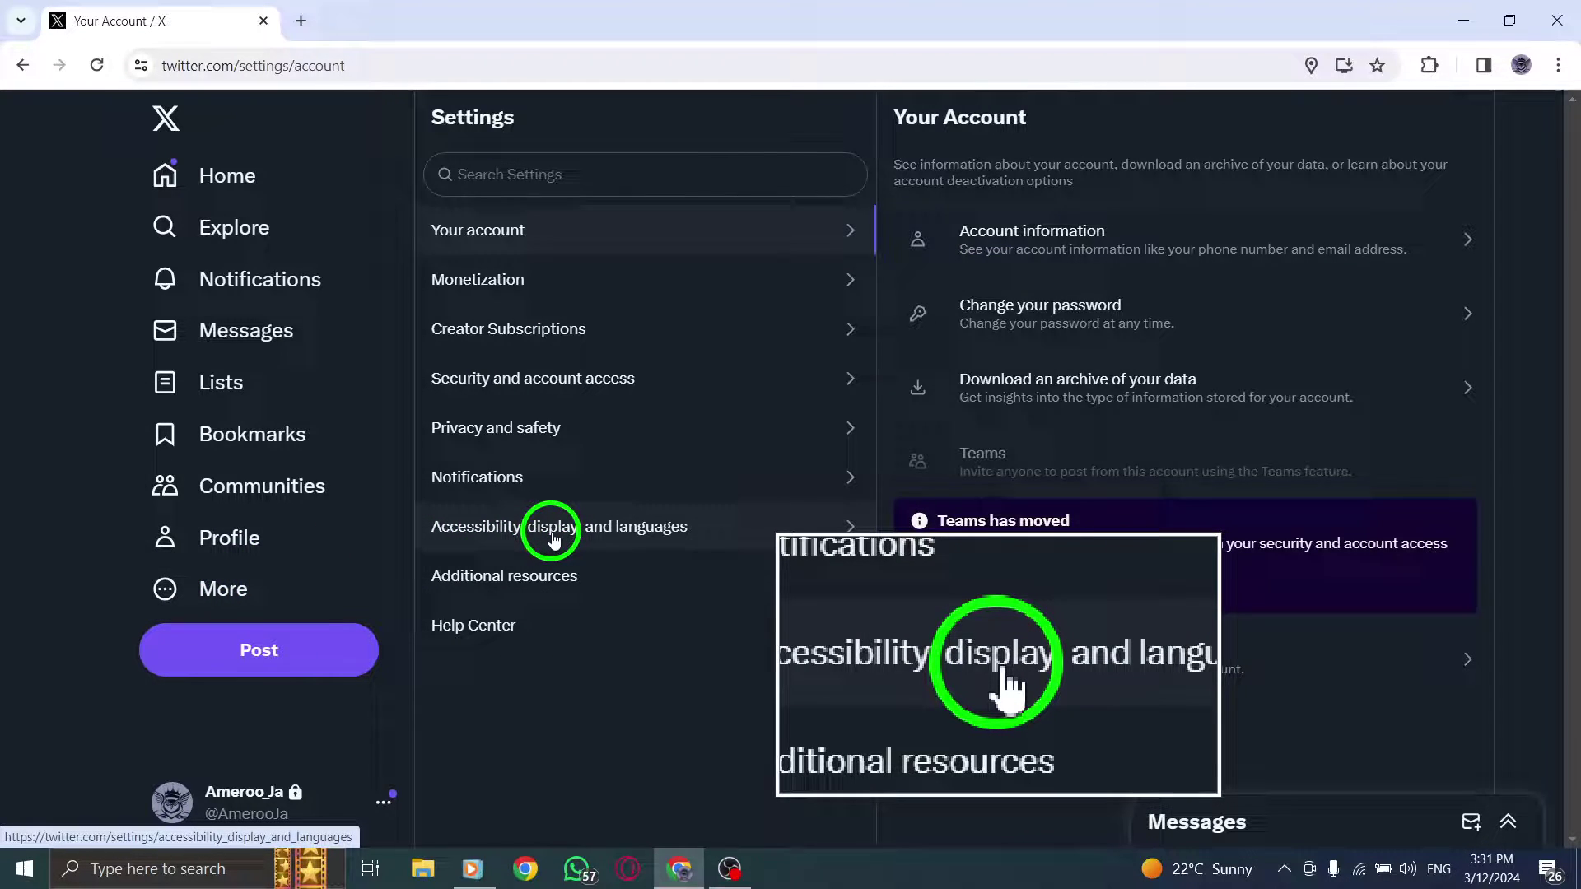
{"action": "left_click", "coordinate": [553, 532]}
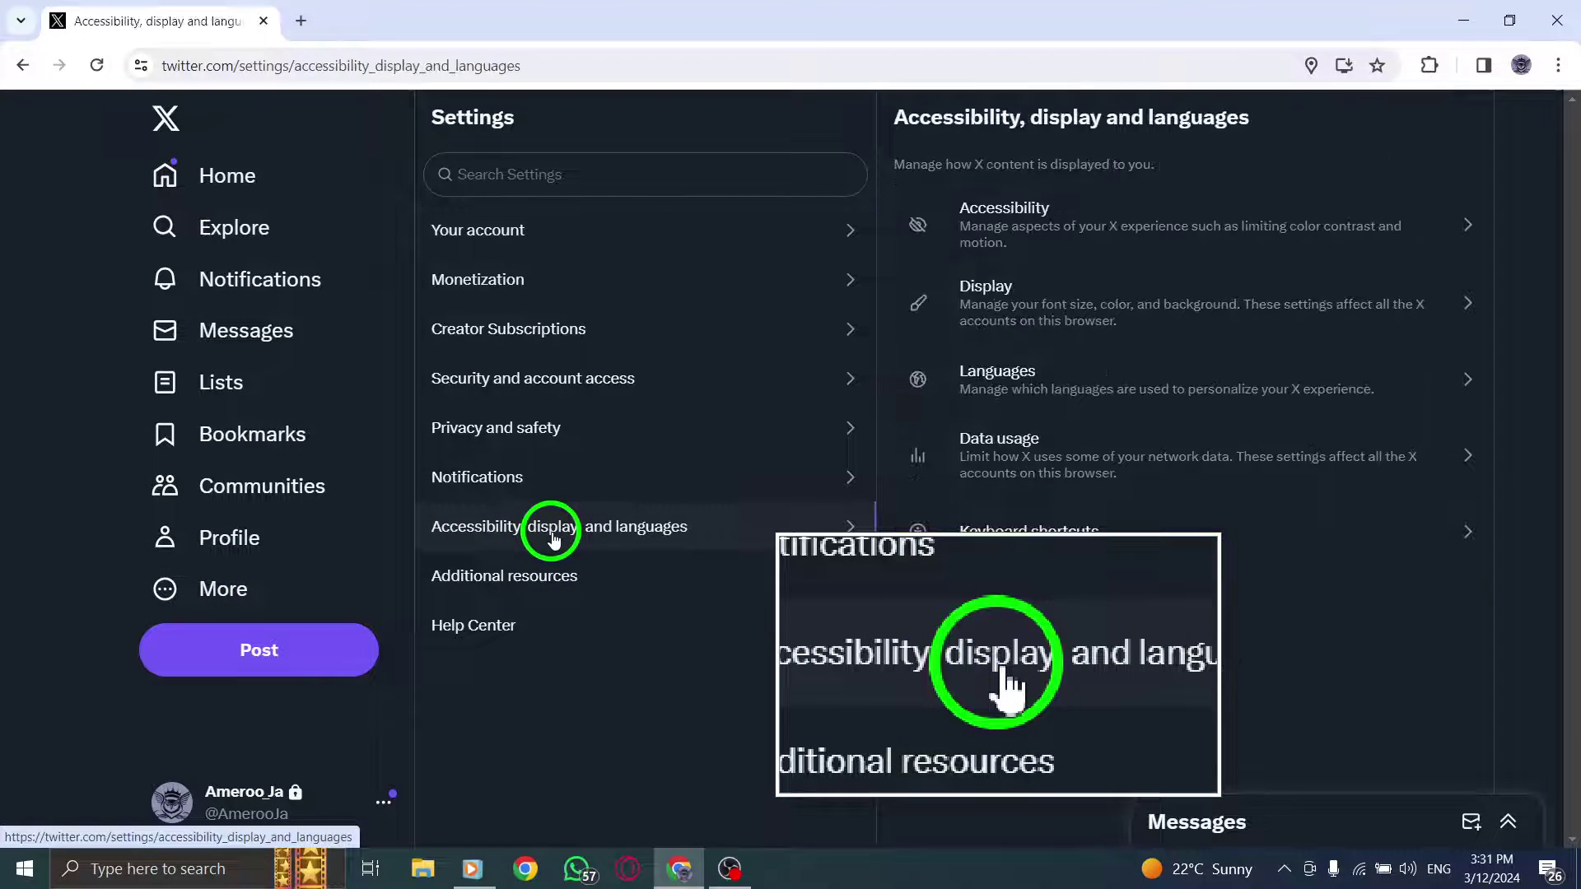
{"action": "left_click", "coordinate": [990, 301]}
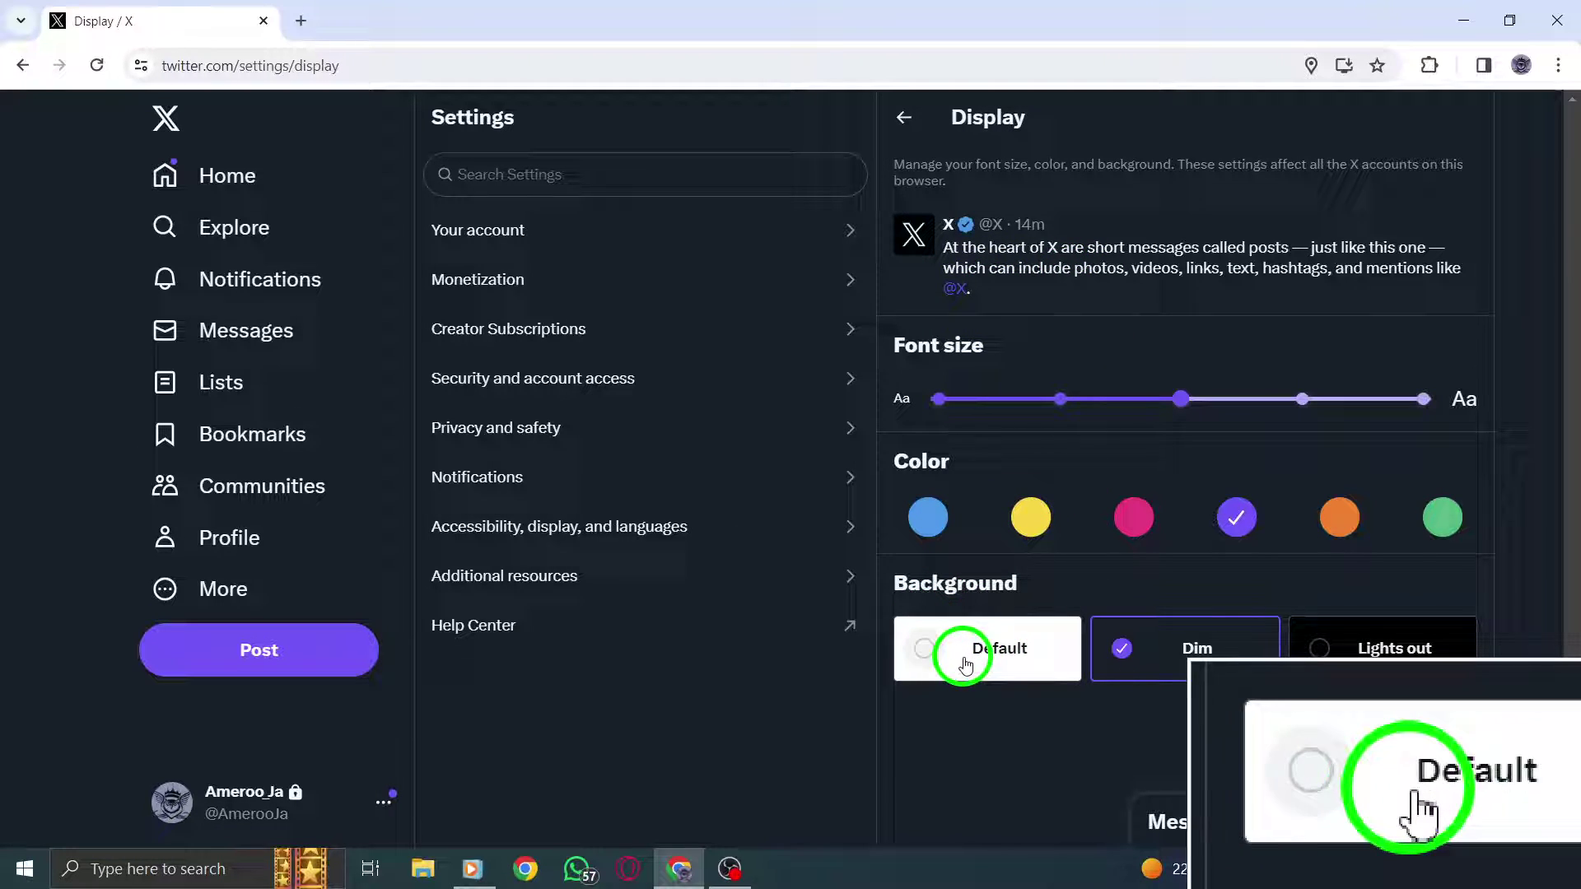
Step: Choose the Default background instead of Dim and go back to the Home feed
{"action": "left_click", "coordinate": [927, 650]}
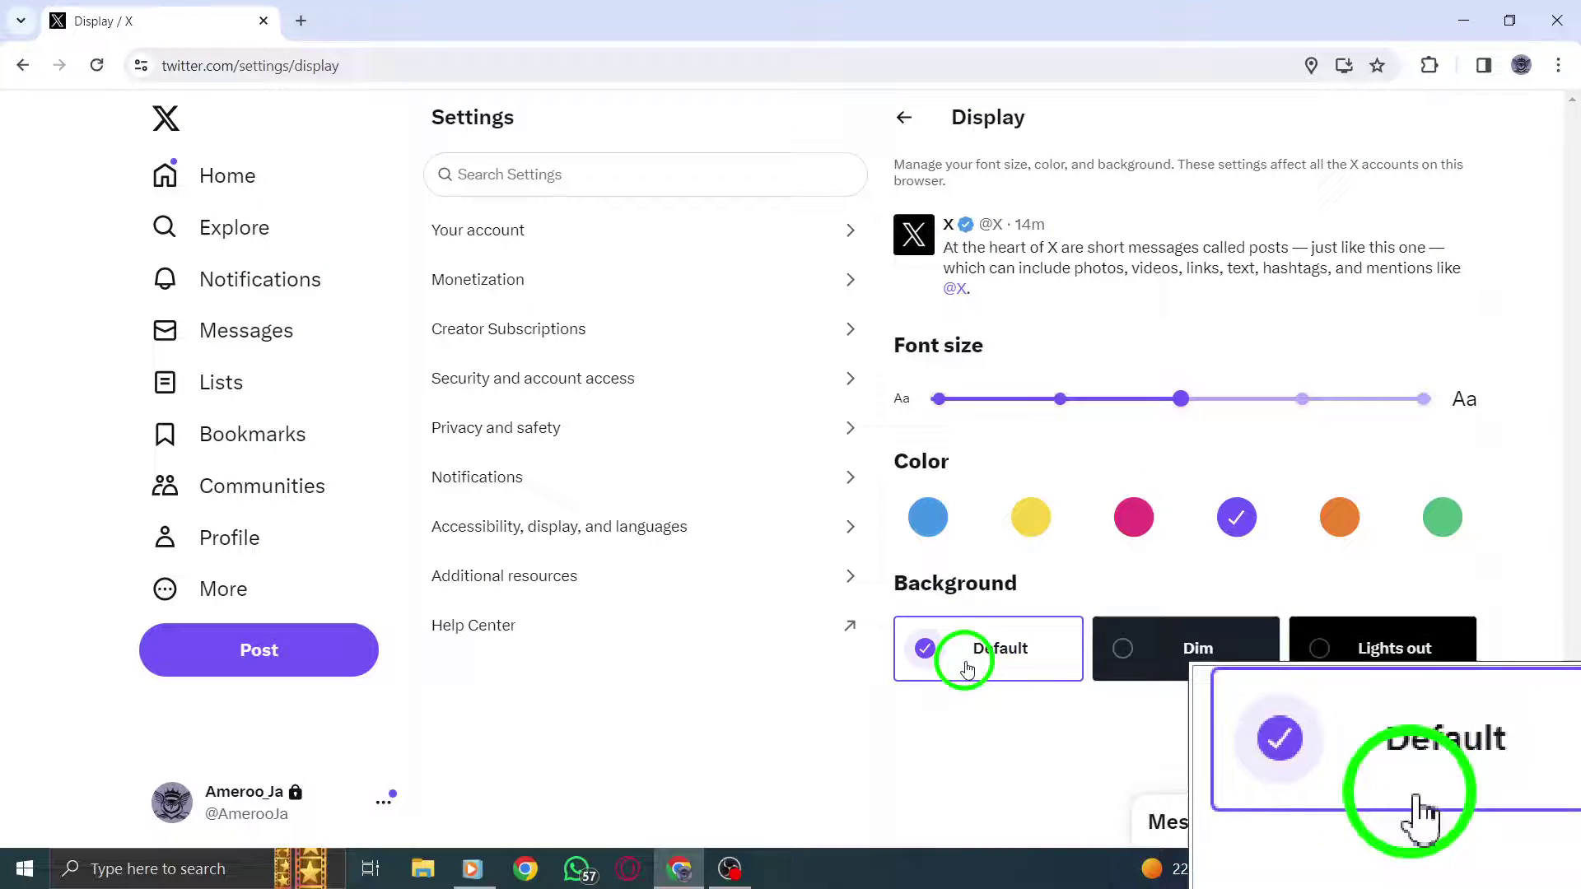
{"action": "left_click", "coordinate": [246, 196]}
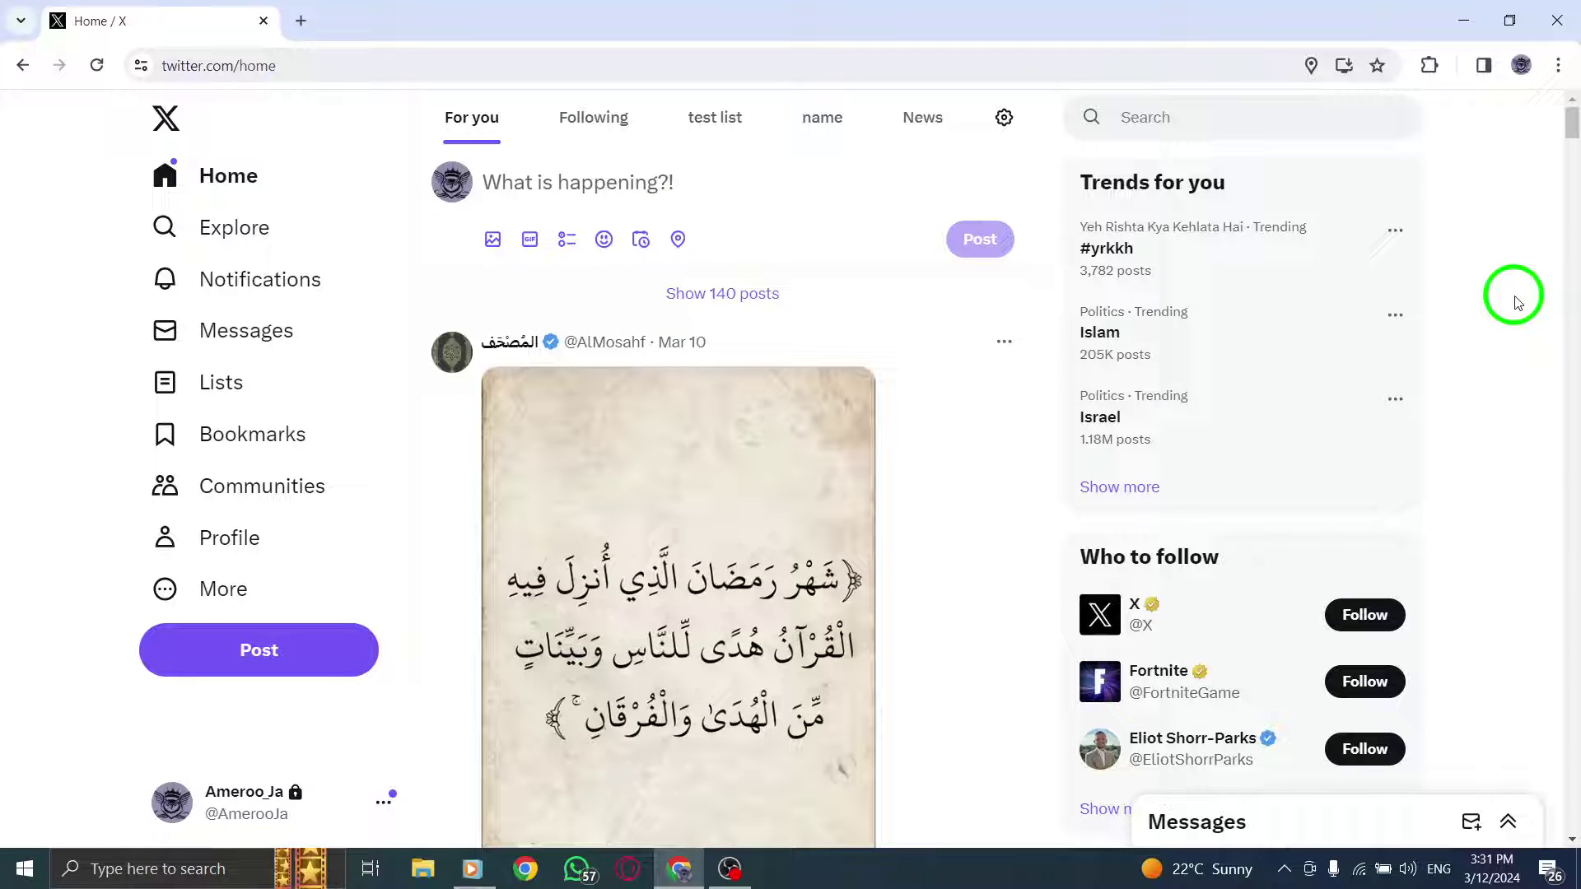
Step: Minimize Chrome to show the desktop, then refresh the desktop from its context menu
{"action": "left_click", "coordinate": [1467, 21]}
{"action": "right_click", "coordinate": [863, 213]}
{"action": "left_click", "coordinate": [890, 274]}
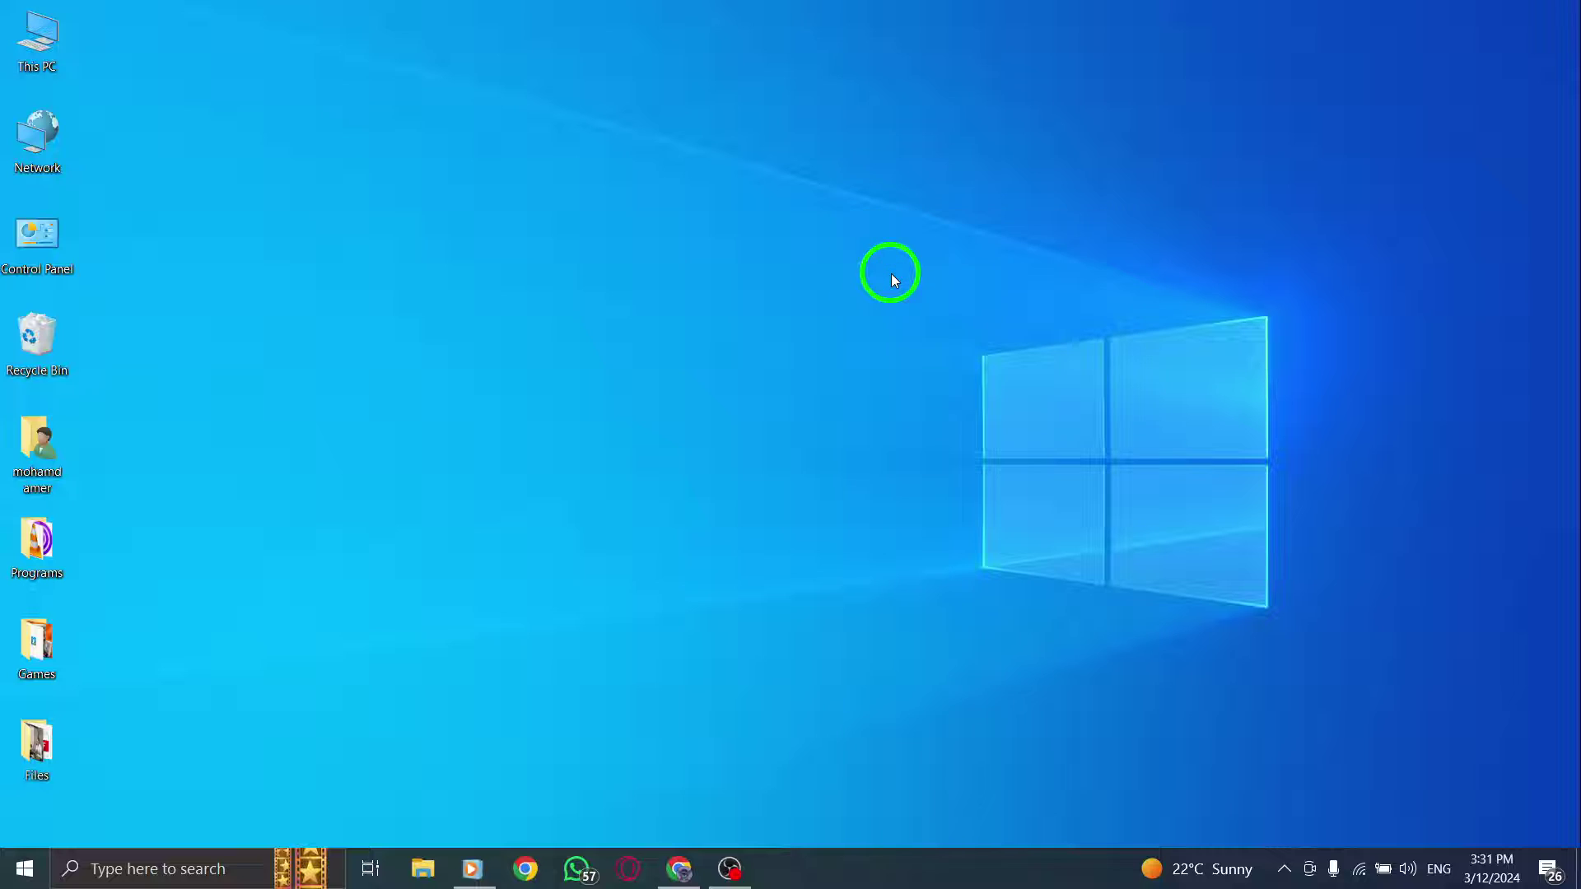